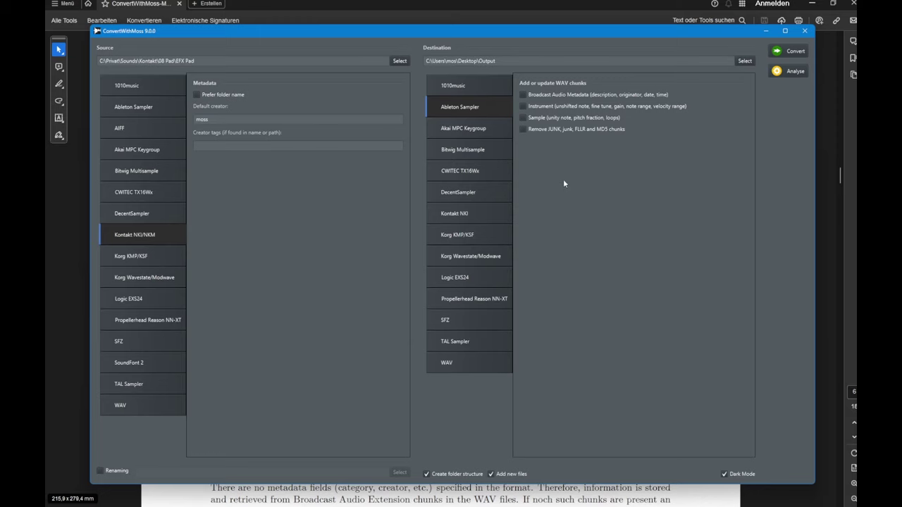
Choose AIFF as the source format to reveal its Groups, Metadata and crossfade options
click(154, 134)
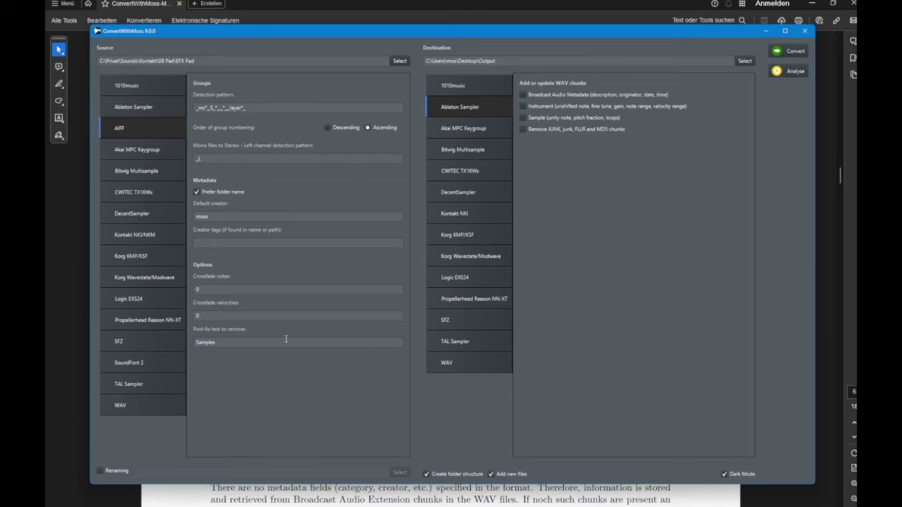
Compare the WAV source options, return to AIFF, and bring the PDF manual forward
click(153, 407)
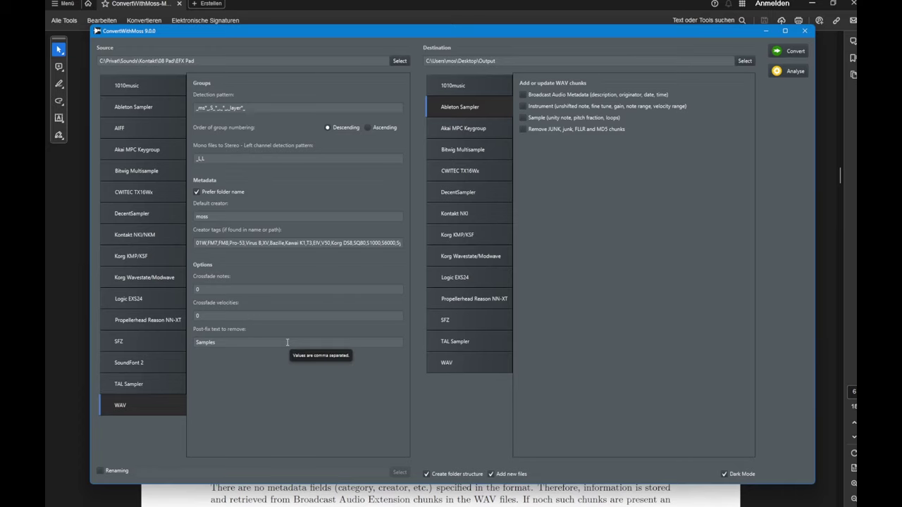
click(166, 131)
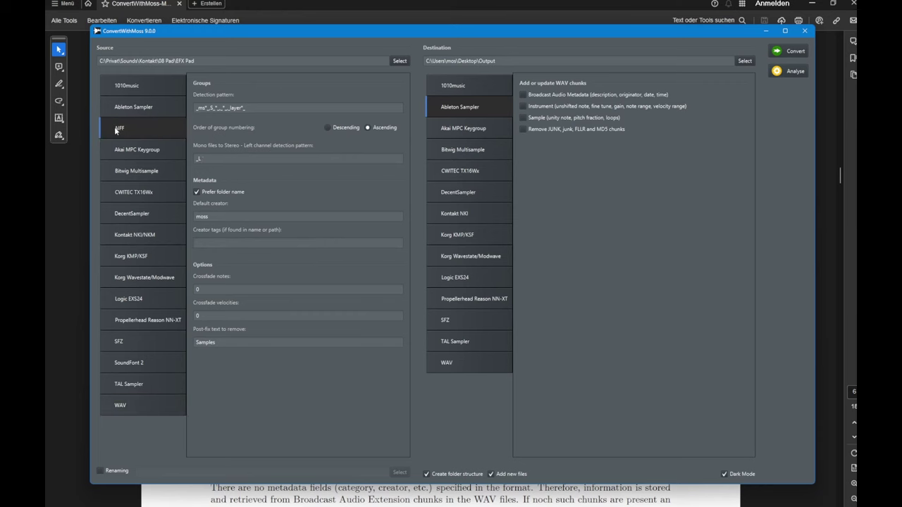
click(423, 3)
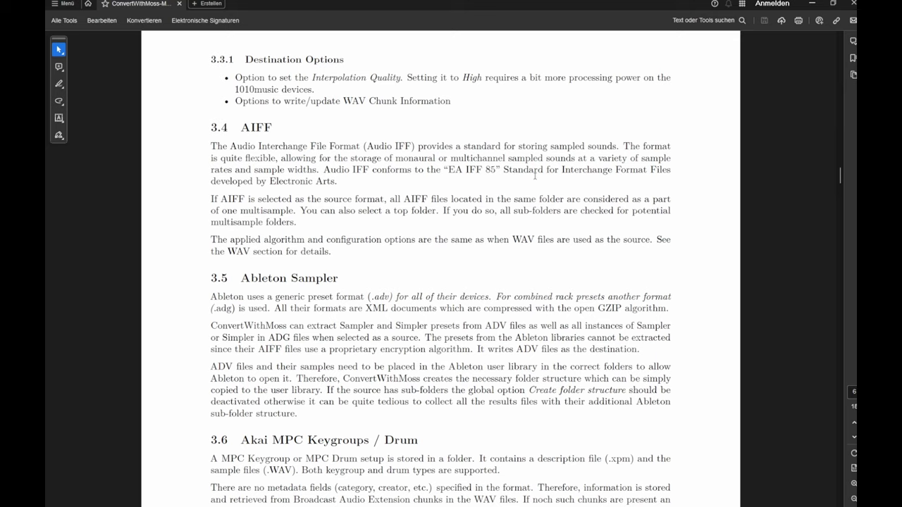
Minimize the manual and choose Ableton Sampler as the source format
click(813, 3)
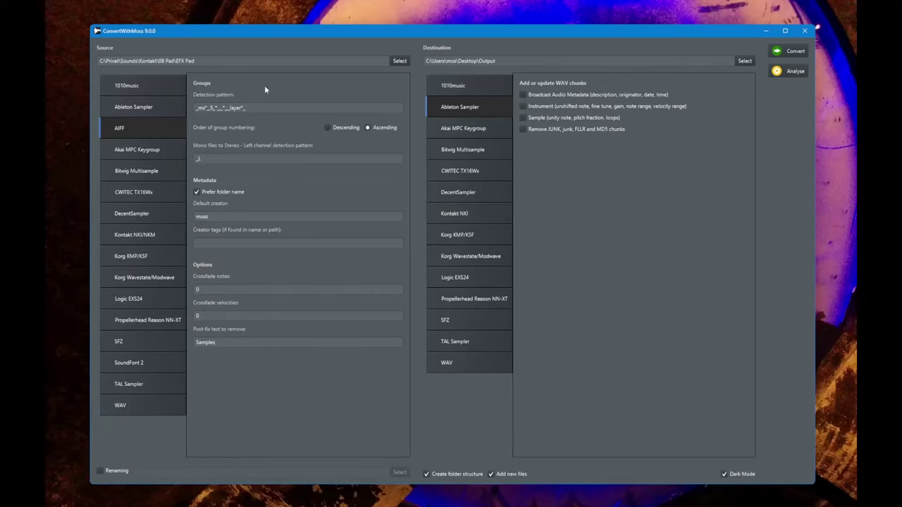
click(154, 107)
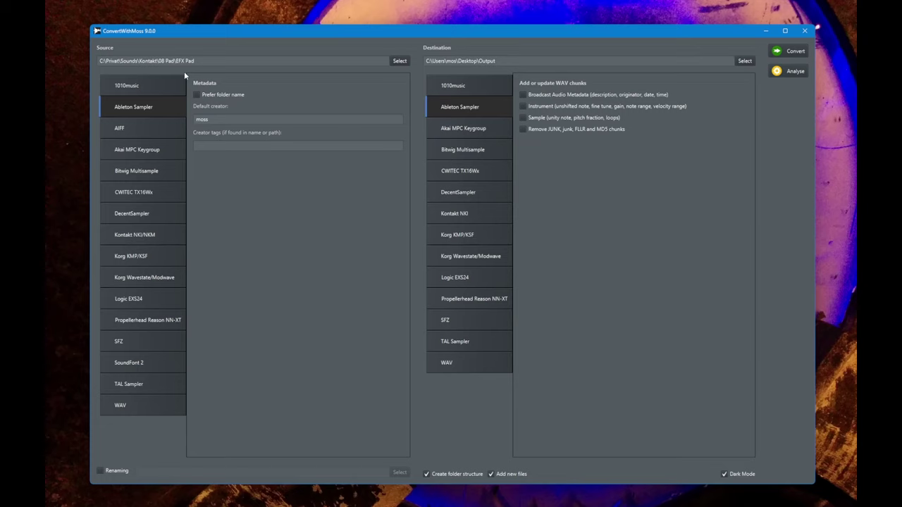
Convert the Kontakt NKI/NKM EFX Pads to Ableton Sampler, cancelling after a few .adv files
click(155, 240)
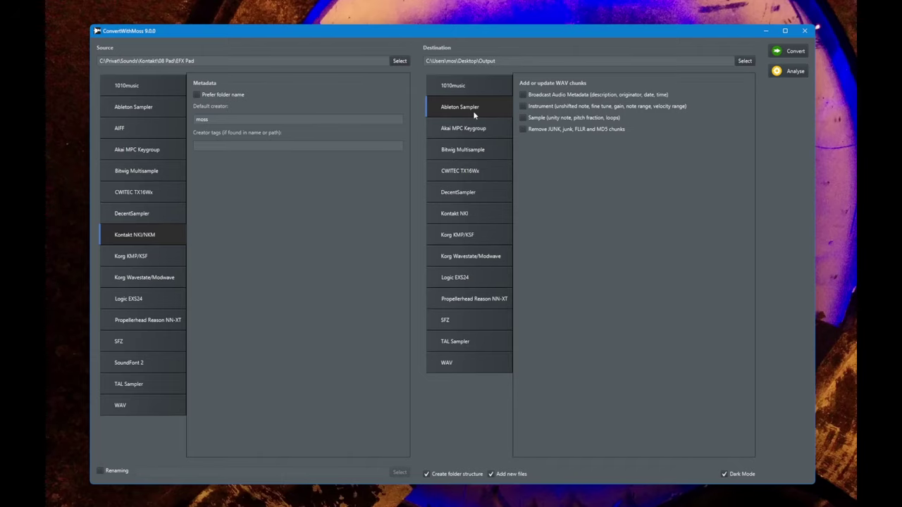
click(795, 53)
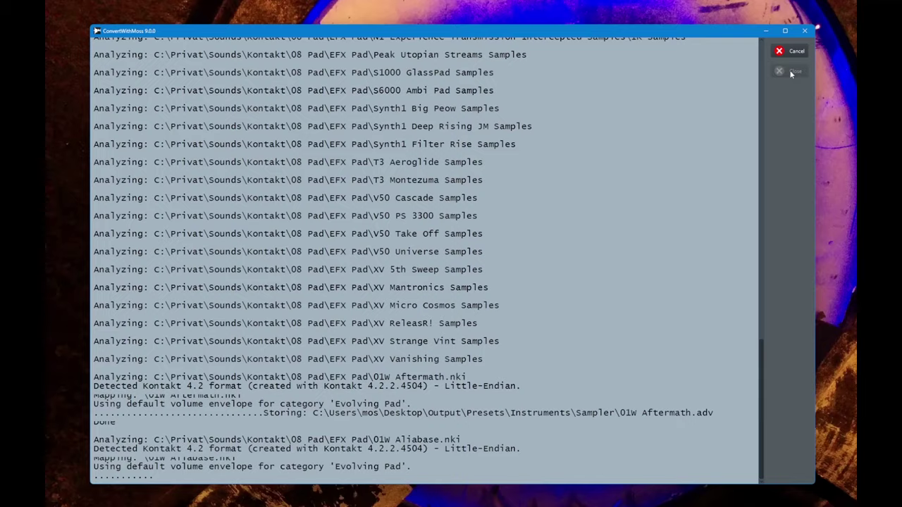
click(797, 52)
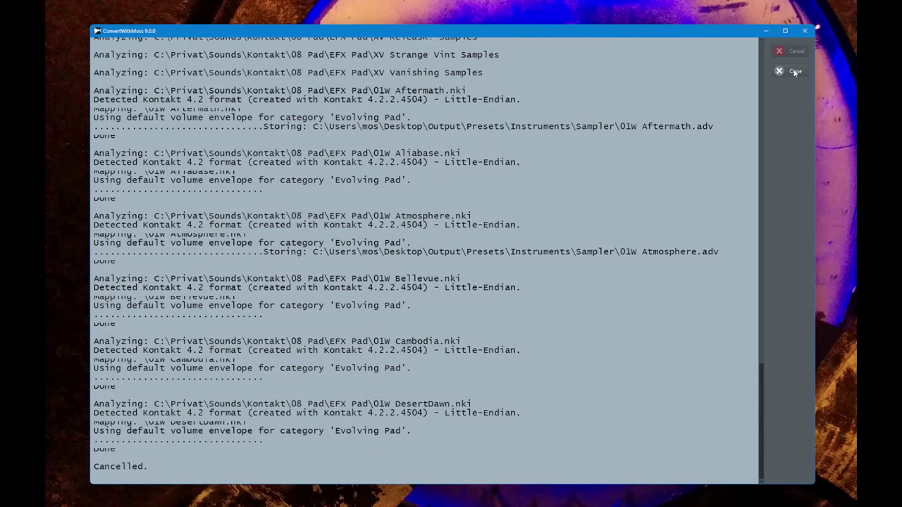
click(795, 71)
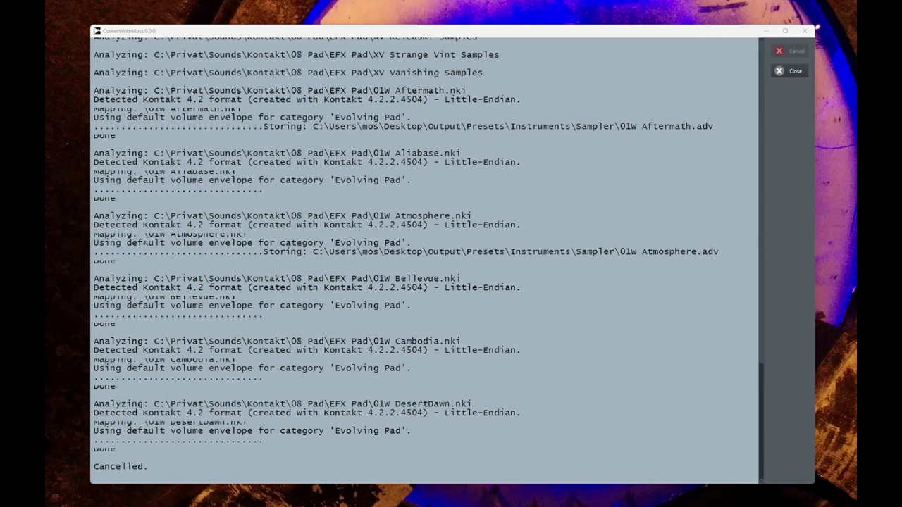
click(192, 200)
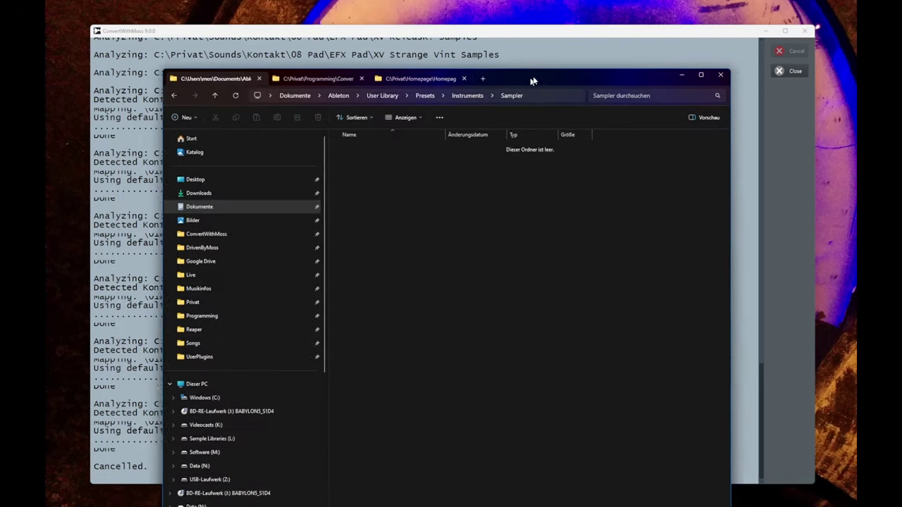
Check that the User Library's Presets > Instruments > Sampler folder is empty
click(356, 52)
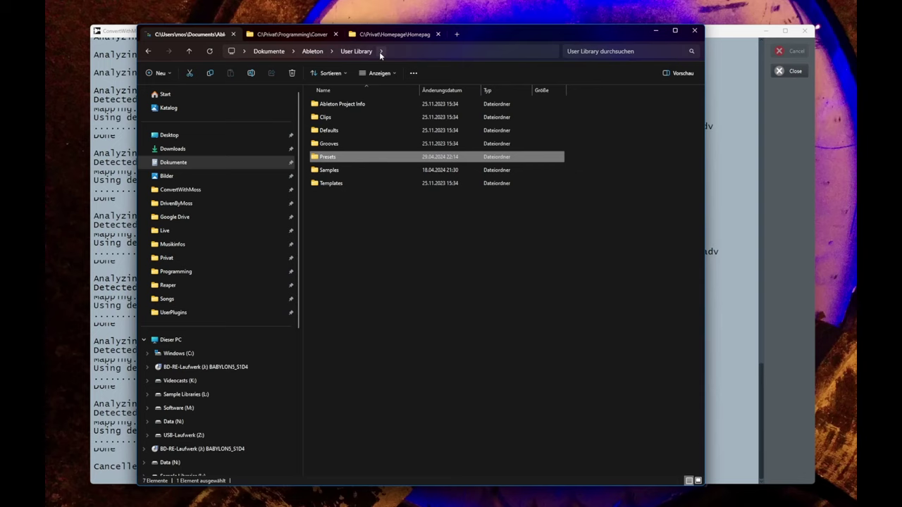
click(364, 233)
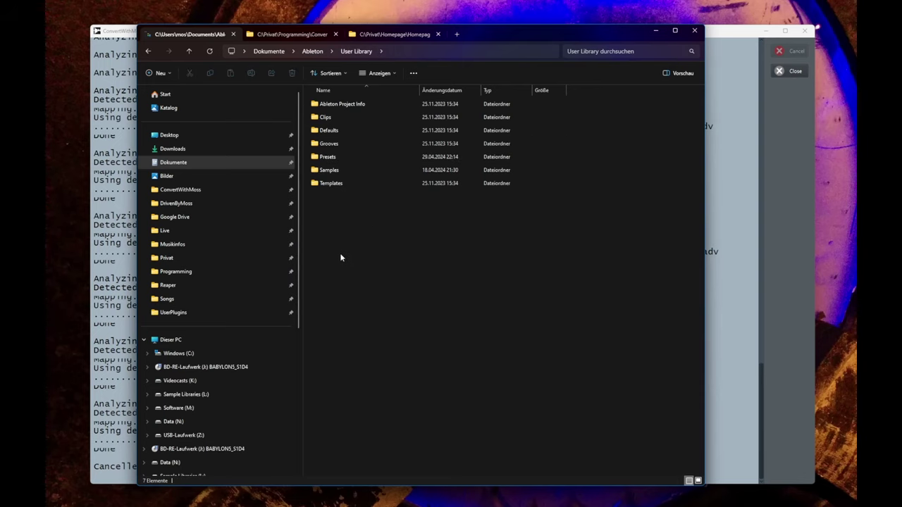
click(332, 172)
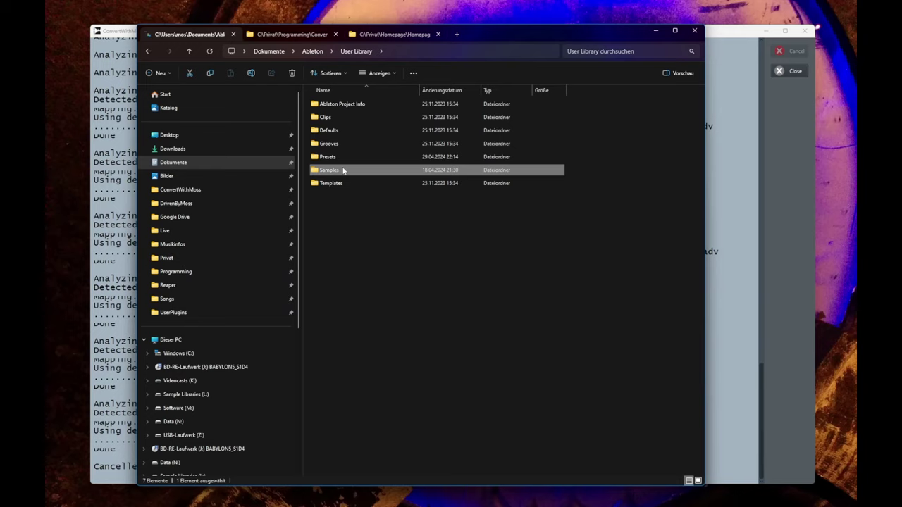
click(357, 158)
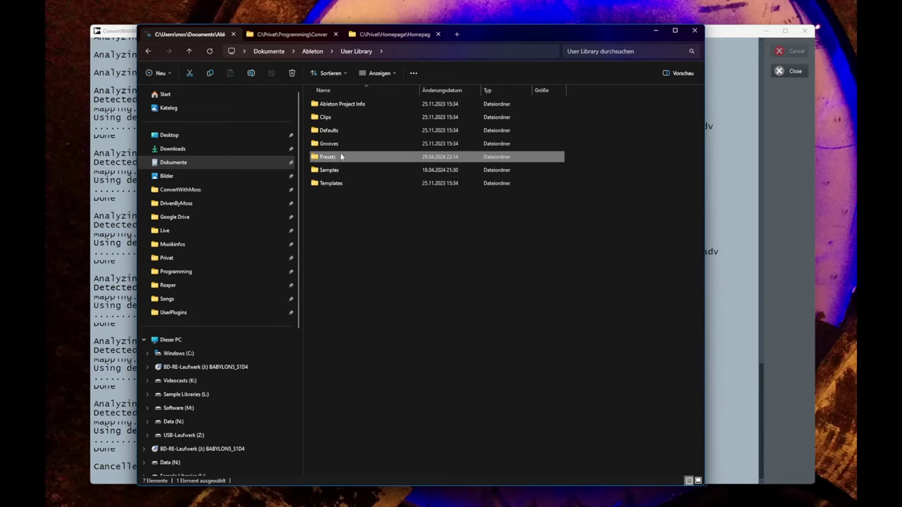
double_click(341, 157)
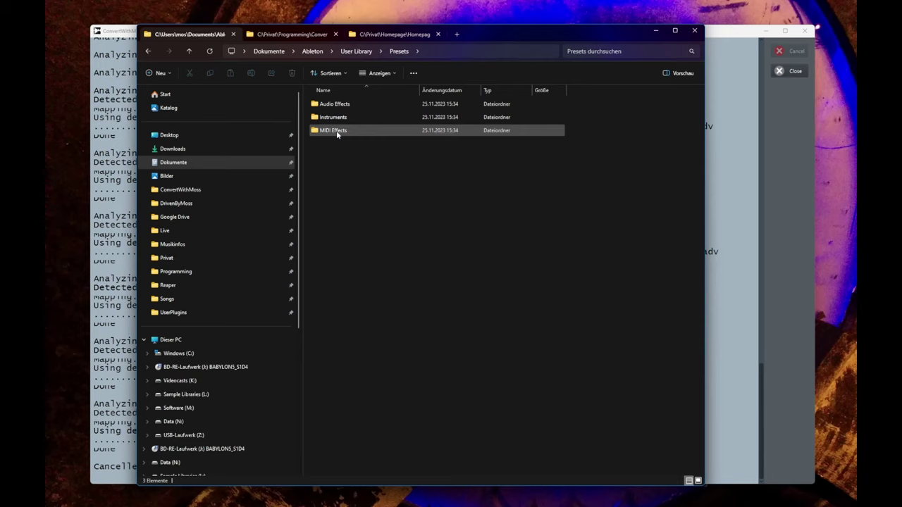
double_click(338, 118)
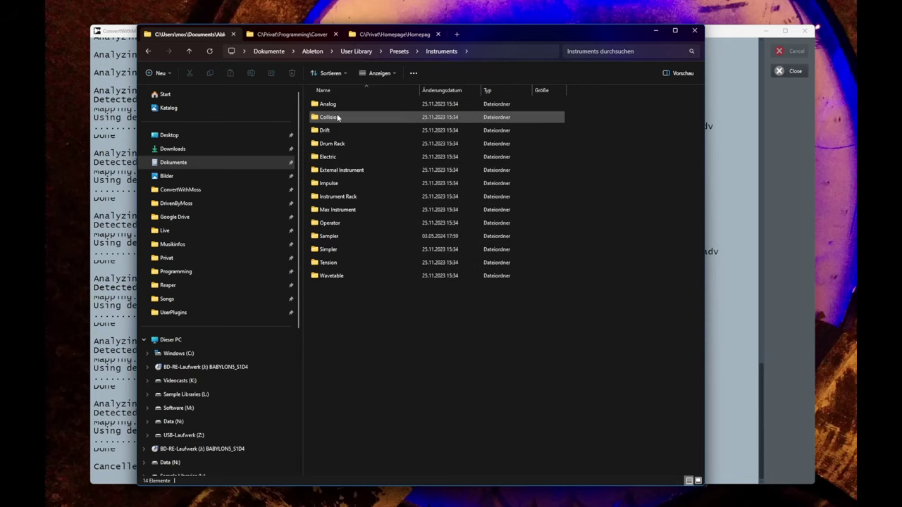
double_click(346, 236)
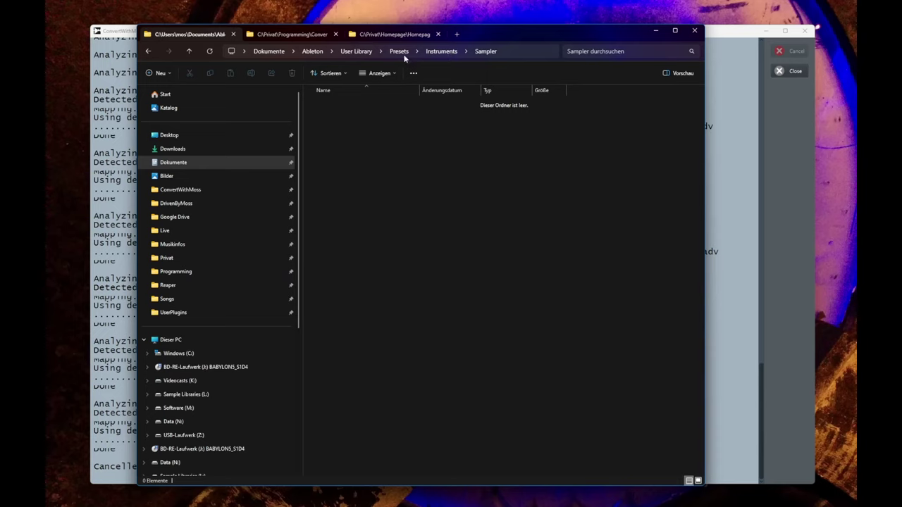
Check that Samples > Imported is empty, then return to the User Library root
click(347, 53)
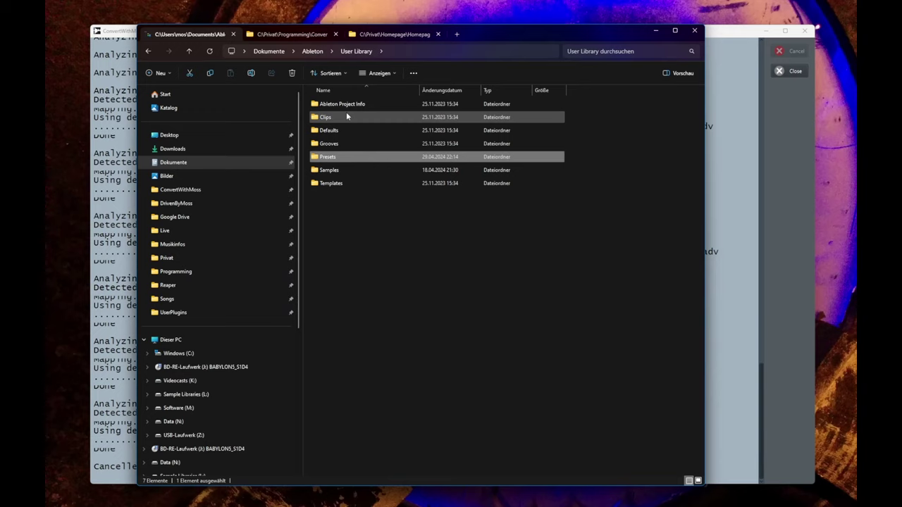
double_click(338, 169)
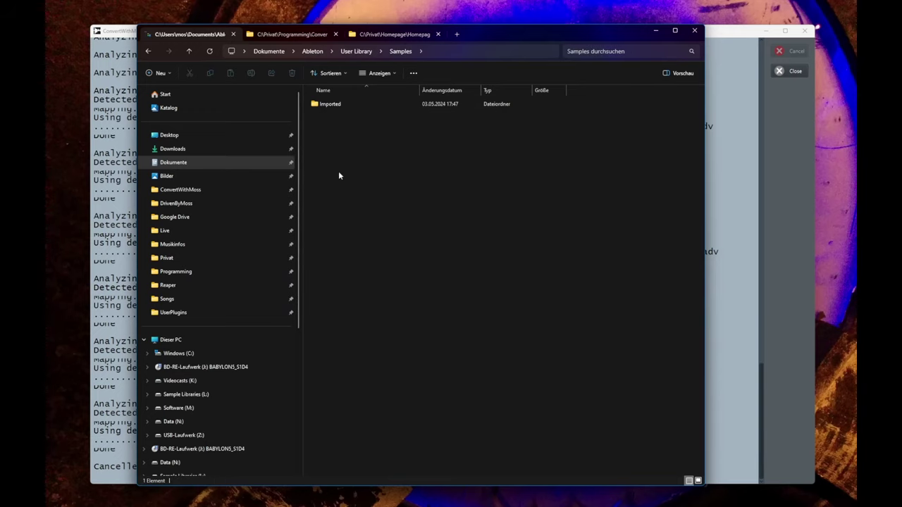
double_click(346, 103)
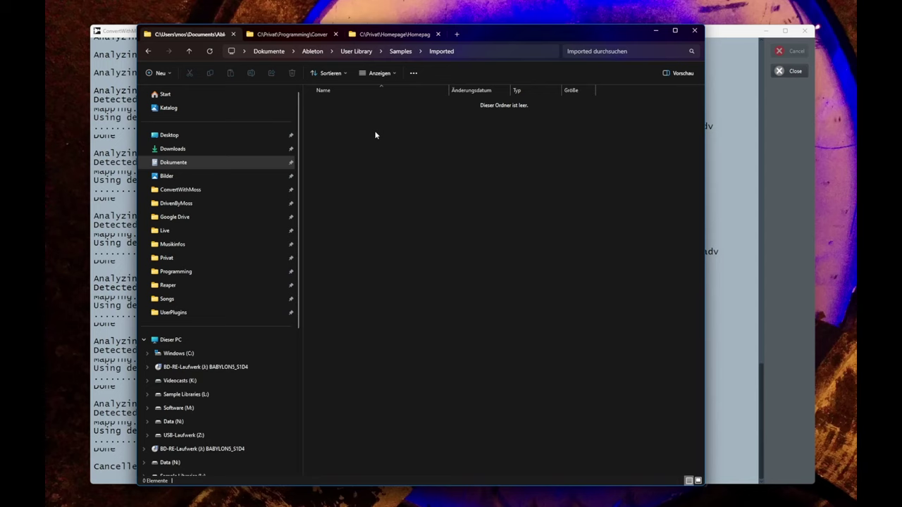
click(352, 51)
click(346, 227)
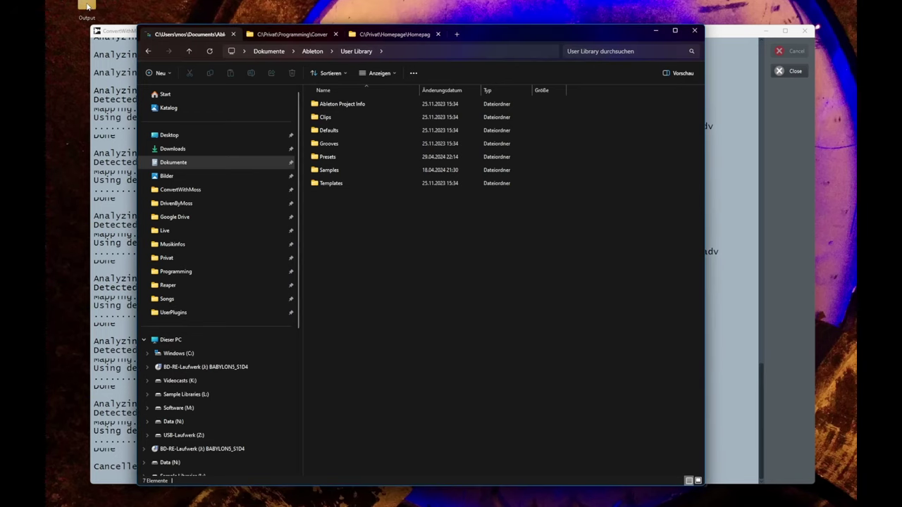
Open the desktop Output folder and review its six Sampler .adv presets
click(71, 15)
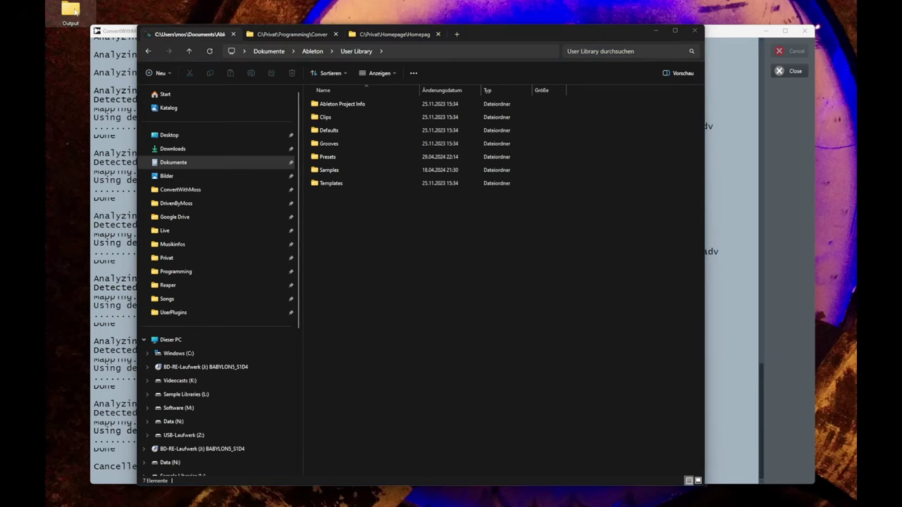
double_click(72, 11)
drag(349, 45, 301, 48)
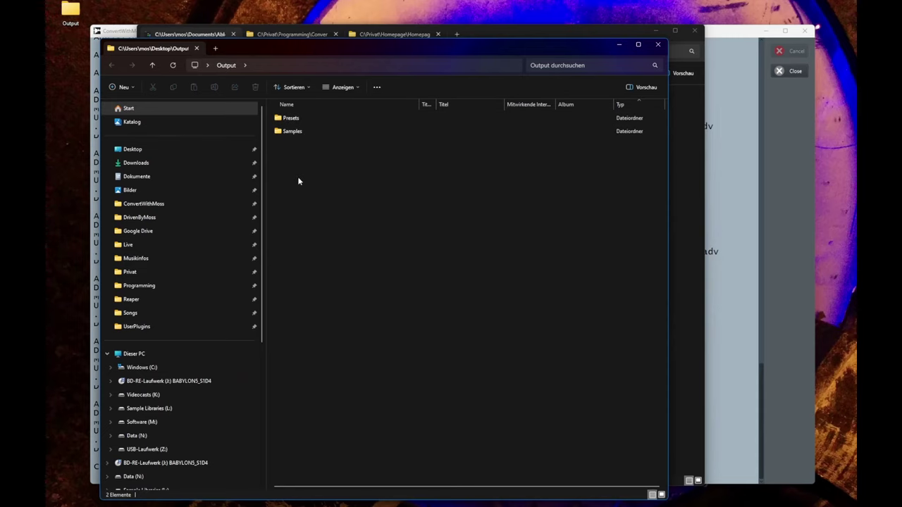
double_click(295, 118)
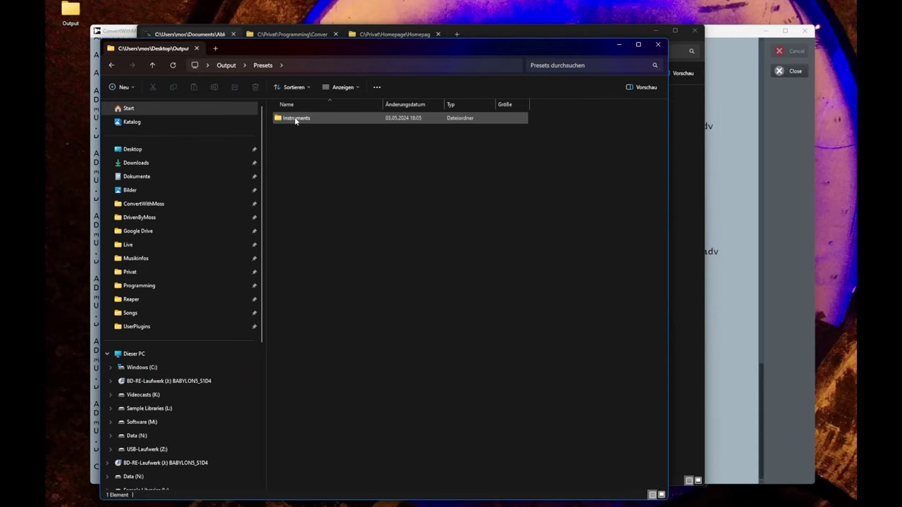
double_click(295, 119)
double_click(295, 119)
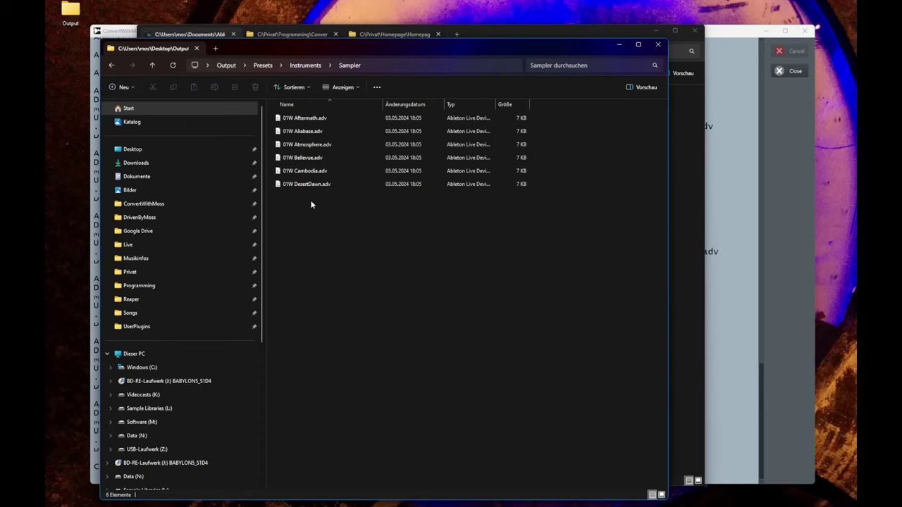
key(alt+Left)
key(alt+Left)
key(alt+Left)
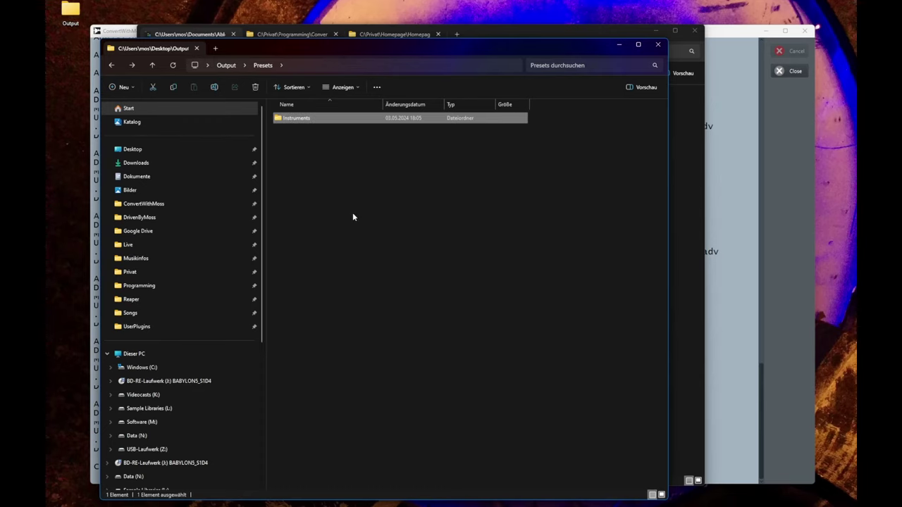
Review the six imported sample folders, including 01W Aftermath, in Output > Samples > Imported
double_click(308, 131)
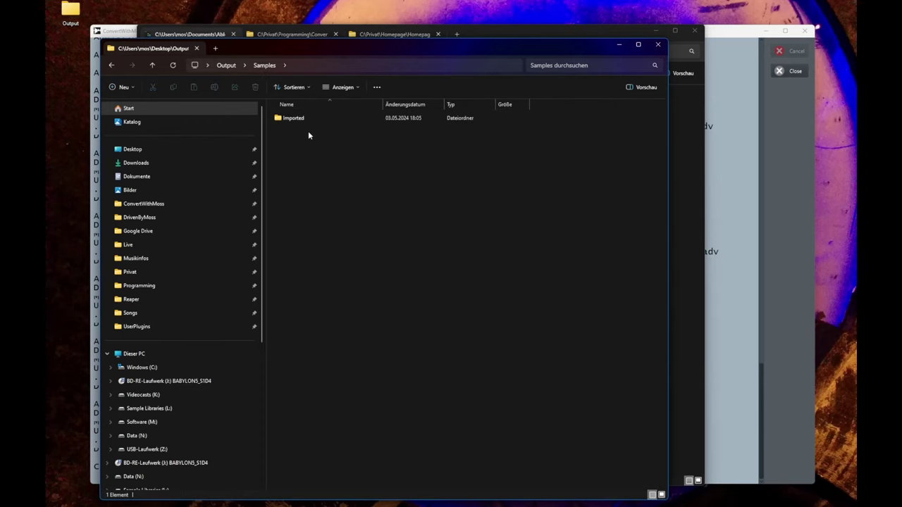
double_click(308, 120)
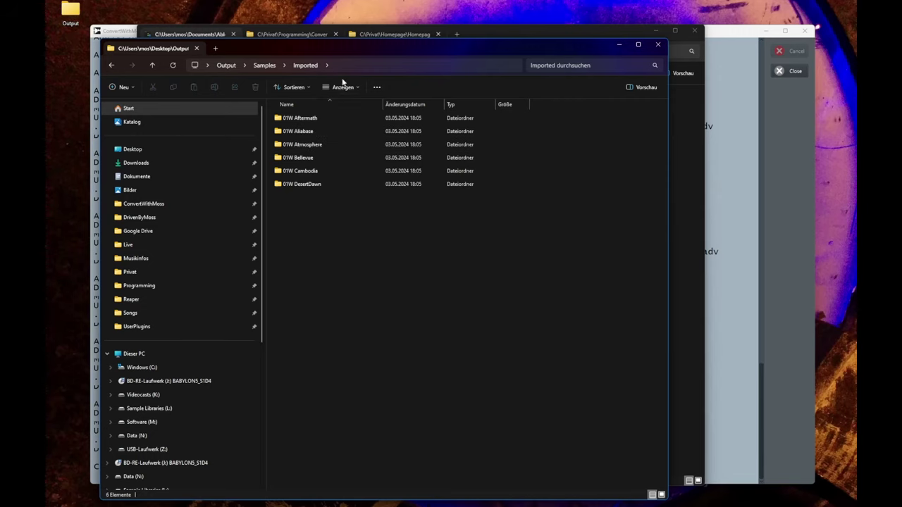
double_click(305, 119)
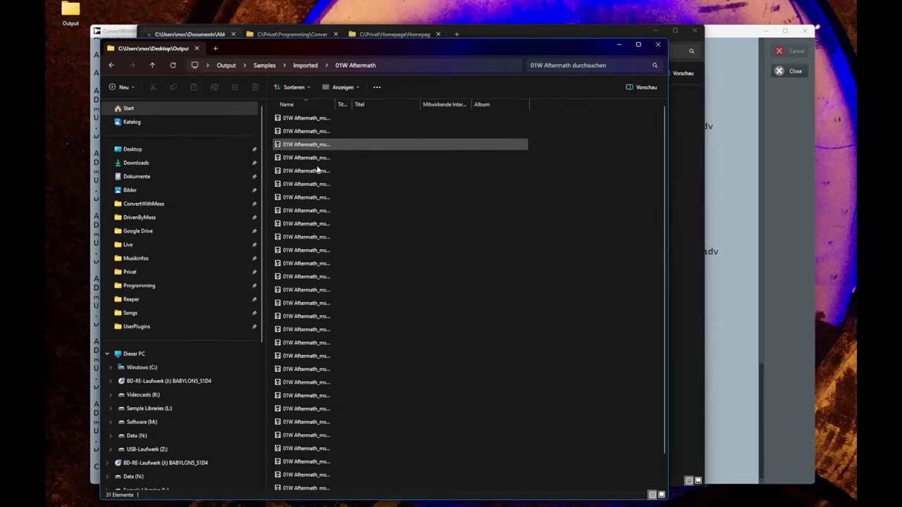
key(alt+Left)
click(312, 256)
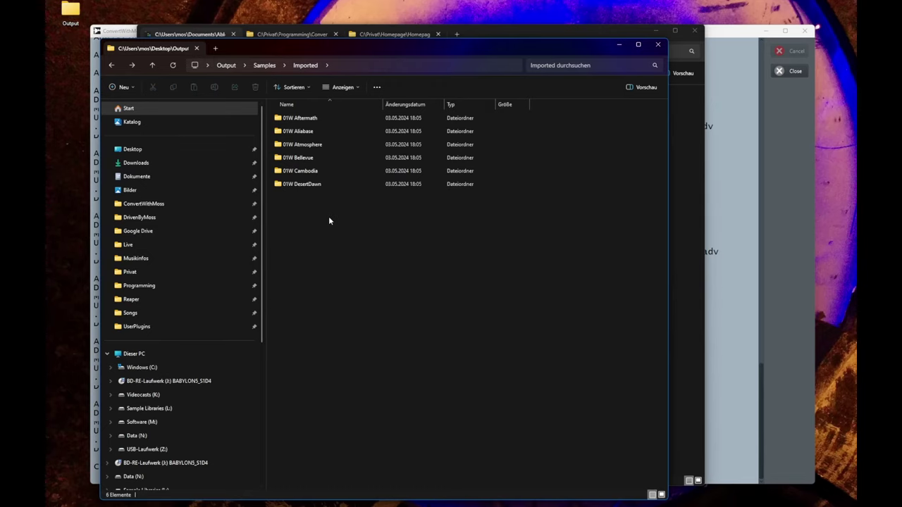
Return to the Output folder root and close the ConvertWithMoss conversion log
click(225, 65)
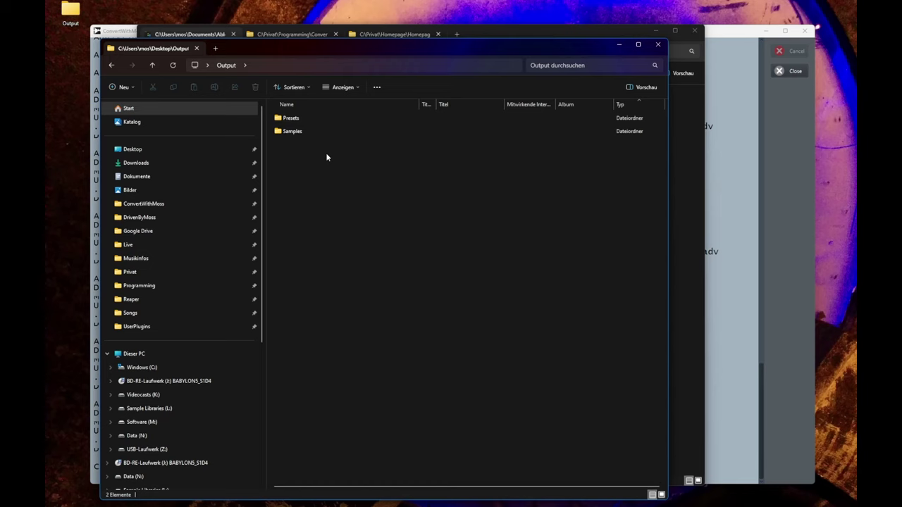
key(ctrl+a)
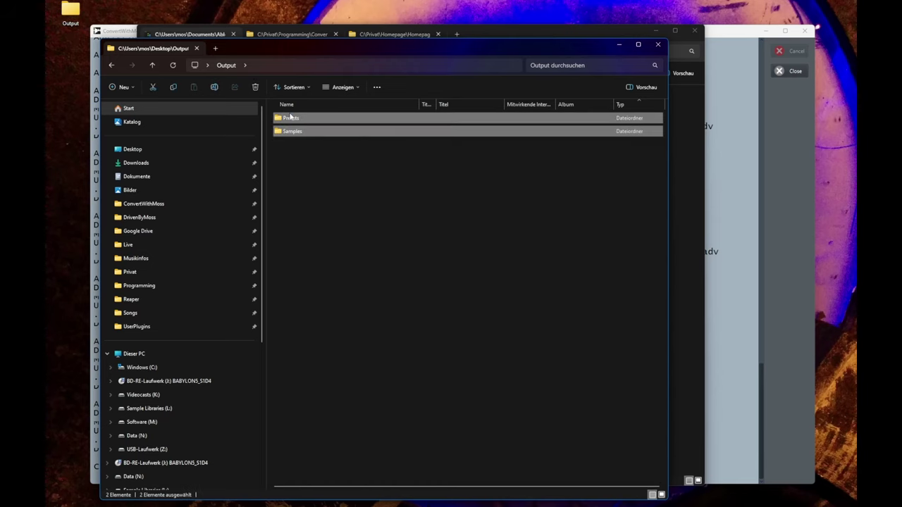
click(322, 182)
drag(286, 47, 248, 44)
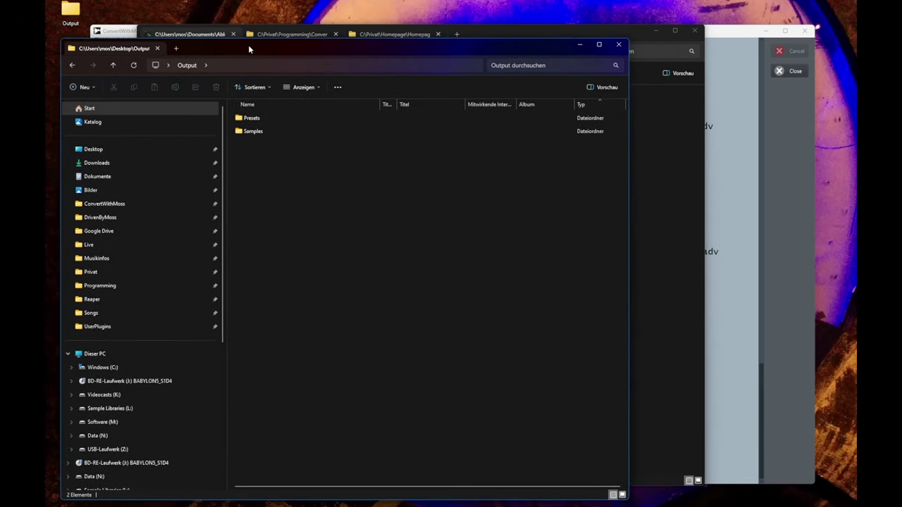
click(747, 34)
click(795, 71)
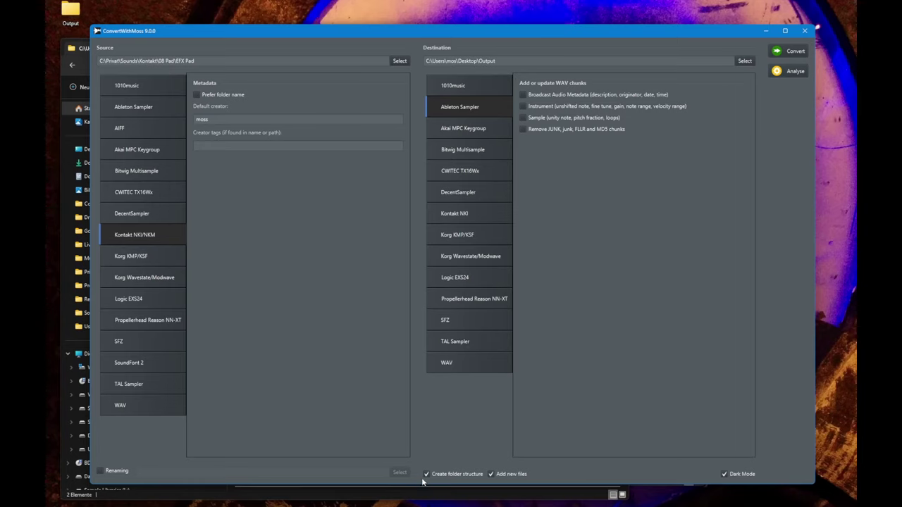
Move the converter and Output windows aside so the User Library Explorer is in front
drag(252, 38, 510, 31)
click(250, 145)
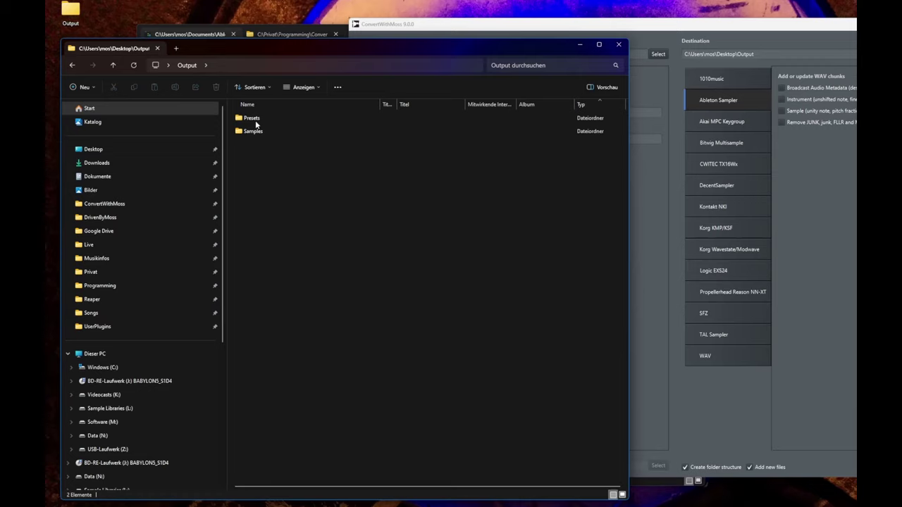
click(401, 21)
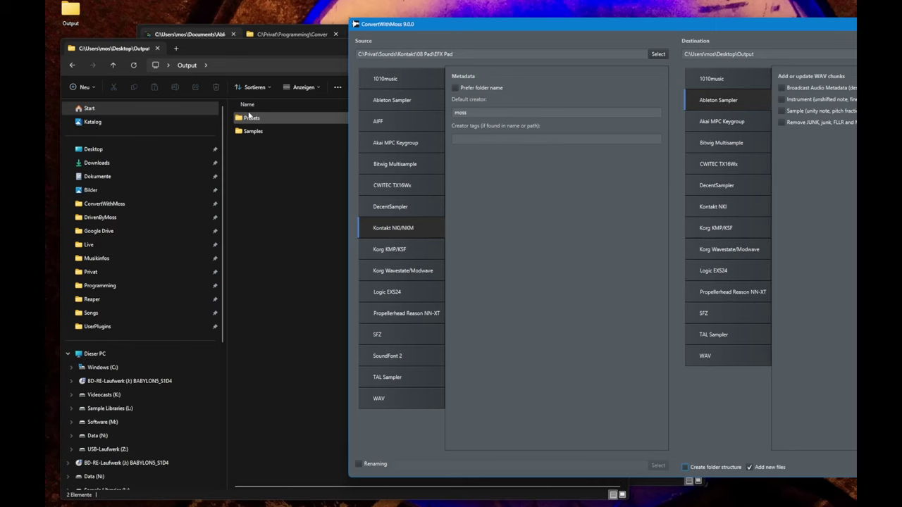
click(259, 180)
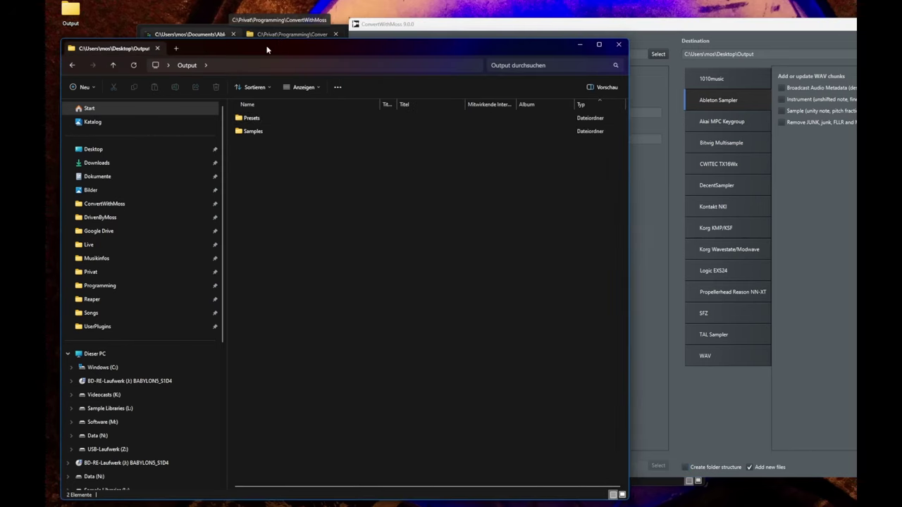
drag(282, 46, 719, 106)
Copy the Output Presets and Samples folders into the Ableton User Library
click(205, 35)
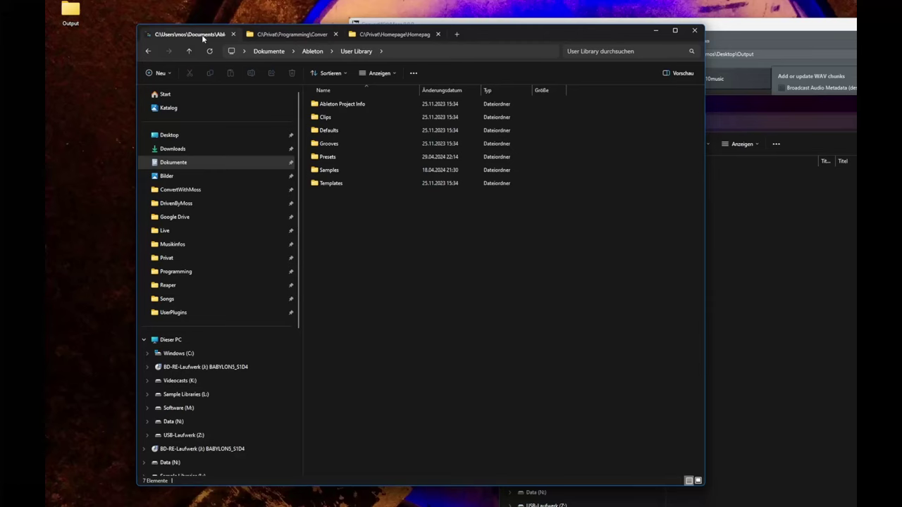
click(747, 109)
drag(746, 109, 790, 103)
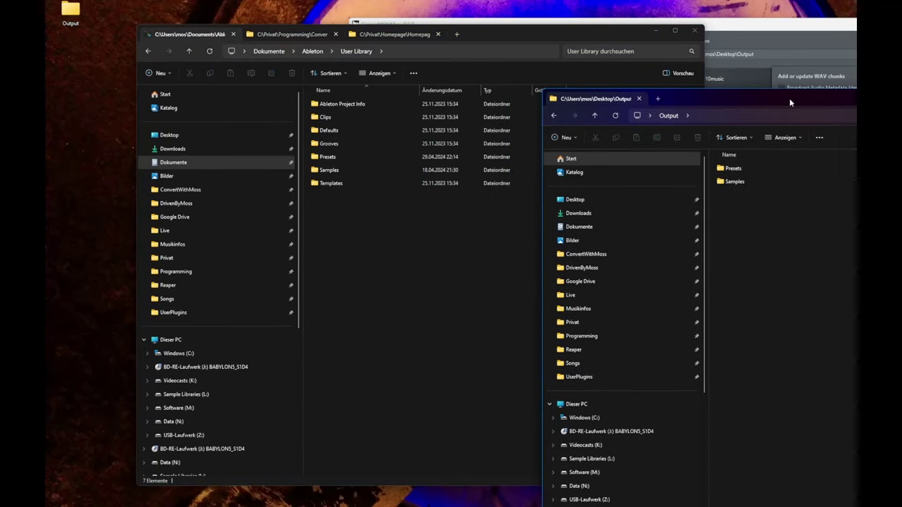
drag(801, 198, 357, 248)
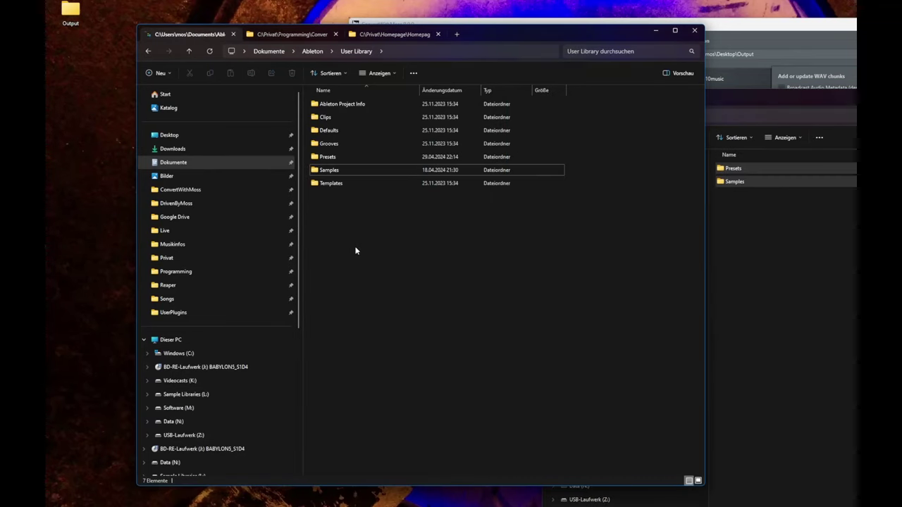
Verify the six 01W Sampler presets and their Imported sample folders in the User Library
double_click(326, 157)
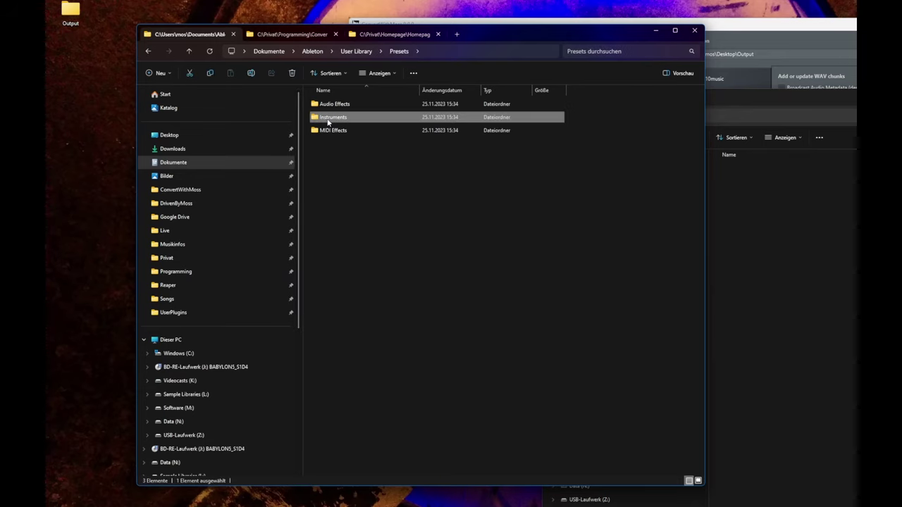
double_click(328, 117)
double_click(342, 237)
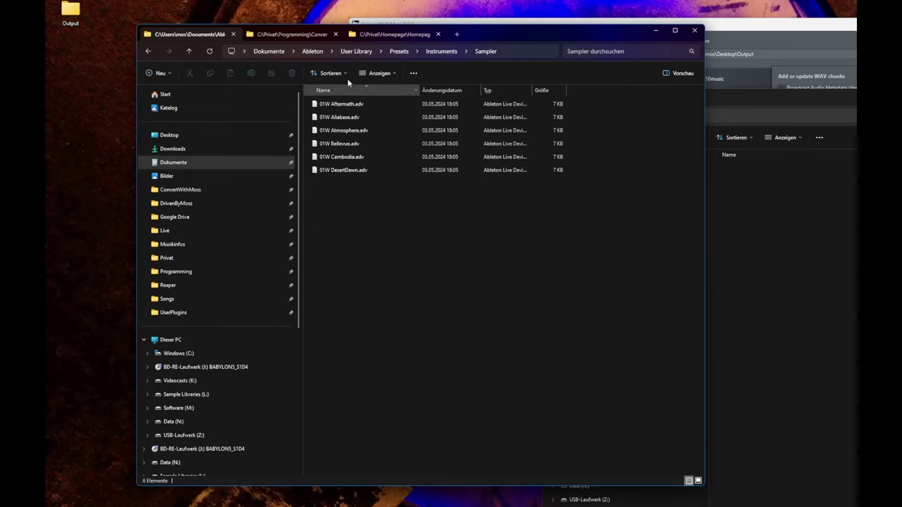
key(alt+Left)
key(alt+Left)
key(alt+Left)
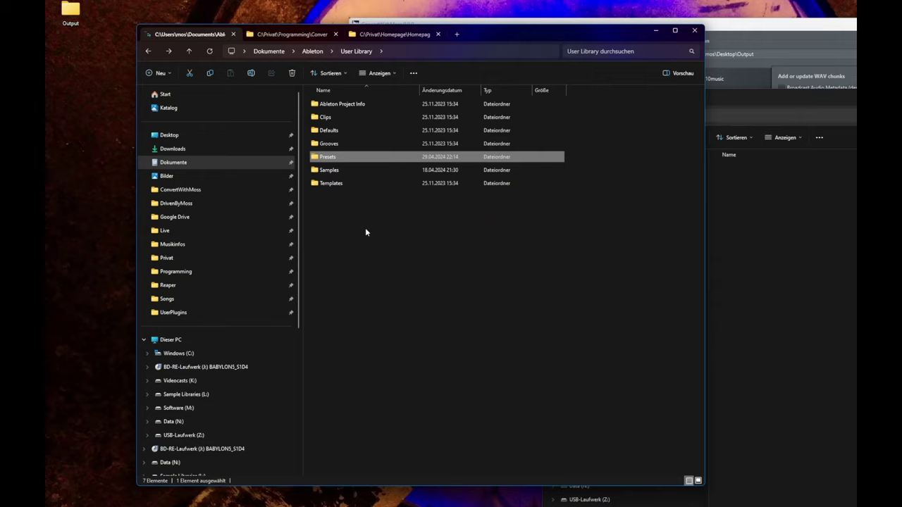
double_click(346, 106)
double_click(346, 104)
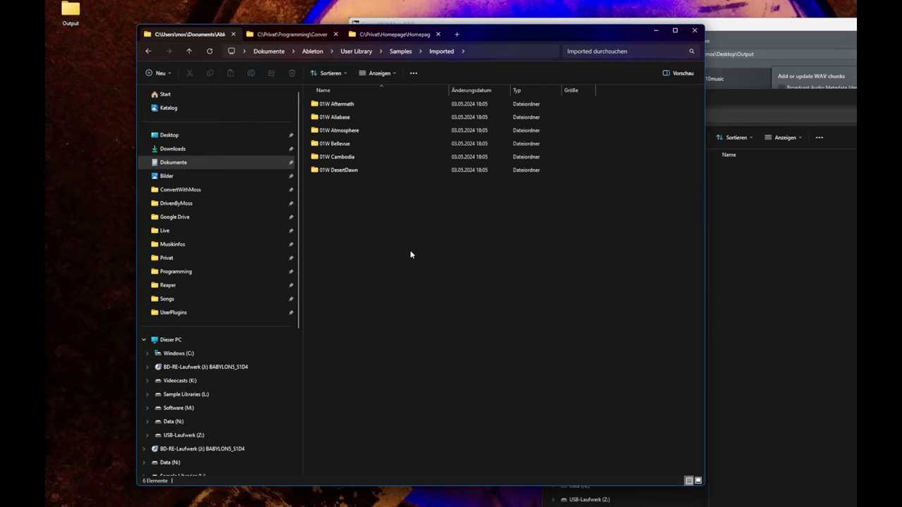
drag(524, 38, 441, 47)
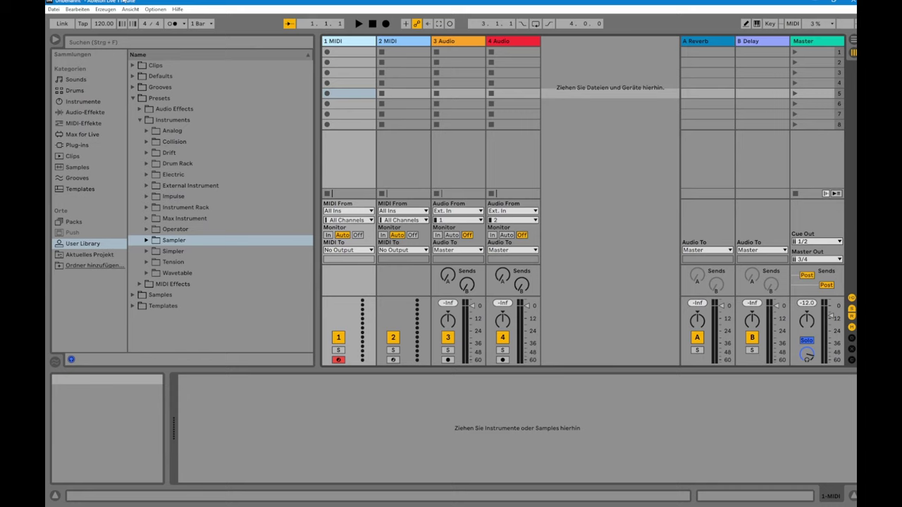
Load 01W Aftermath.adv from User Library > Presets > Instruments > Sampler onto track 1
click(83, 244)
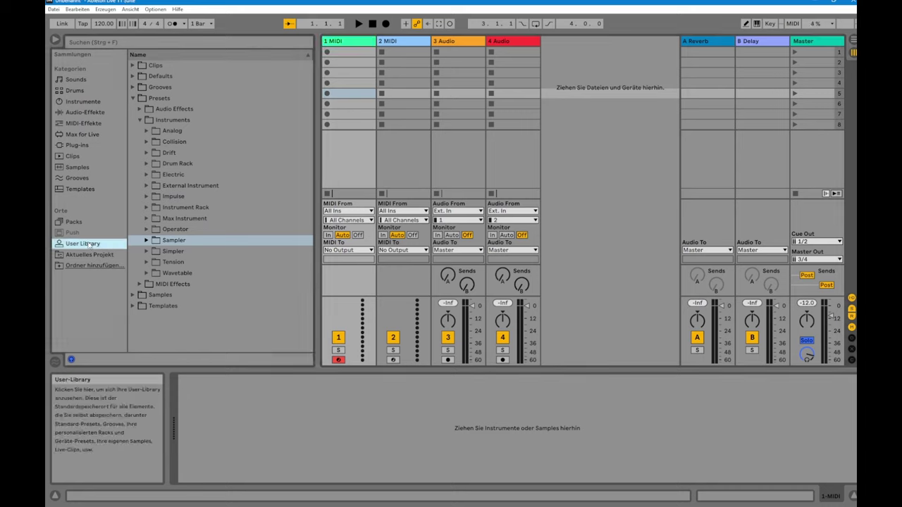
click(149, 100)
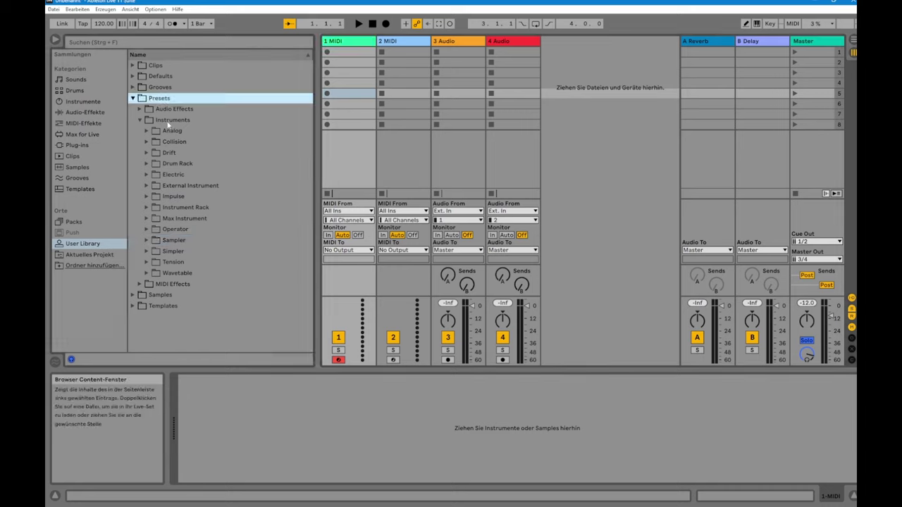
click(169, 121)
click(186, 243)
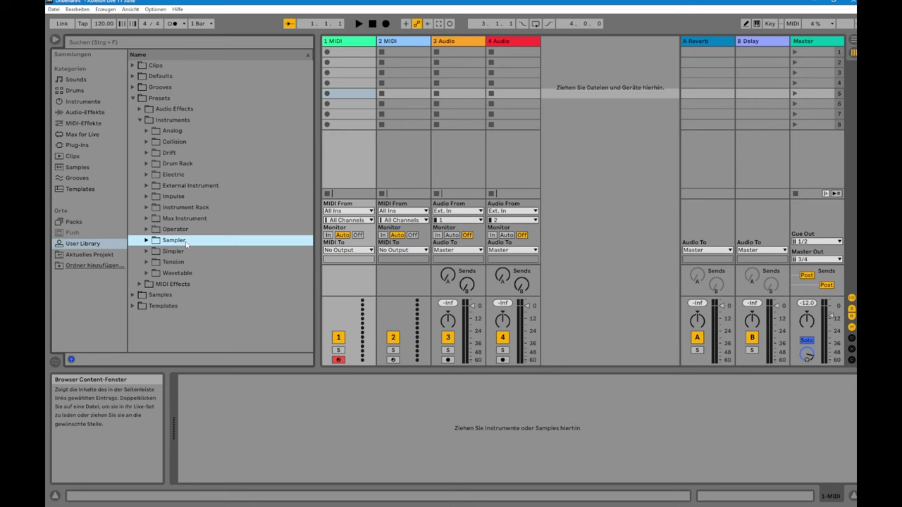
click(145, 241)
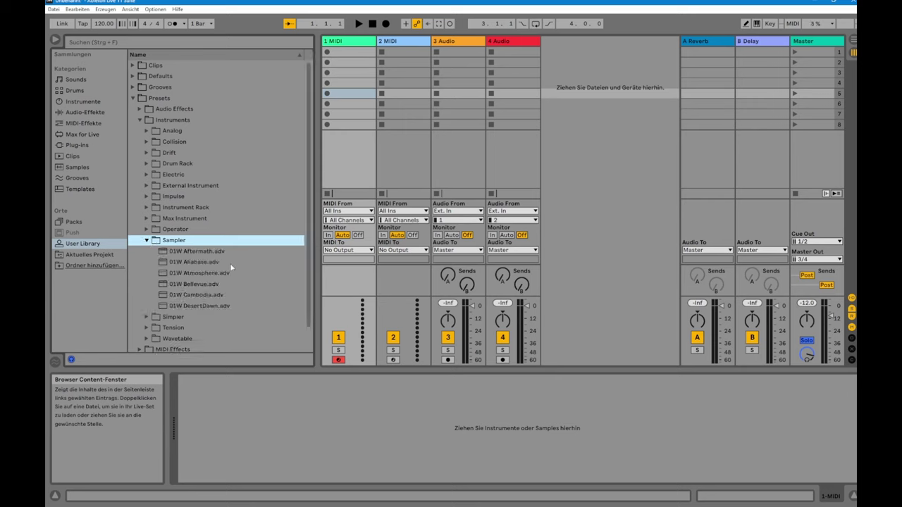
double_click(212, 251)
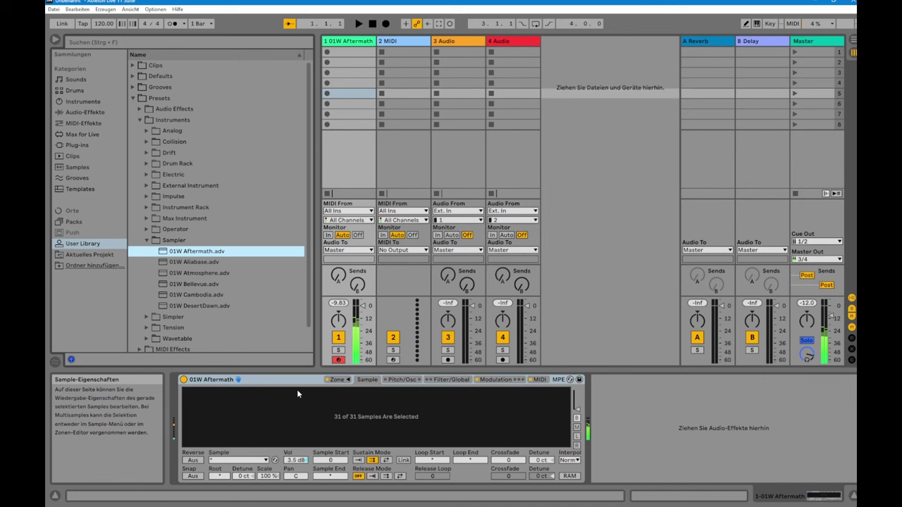
Open the Sampler zone editor to see the 01W Aftermath samples mapped from c1 upward
click(337, 379)
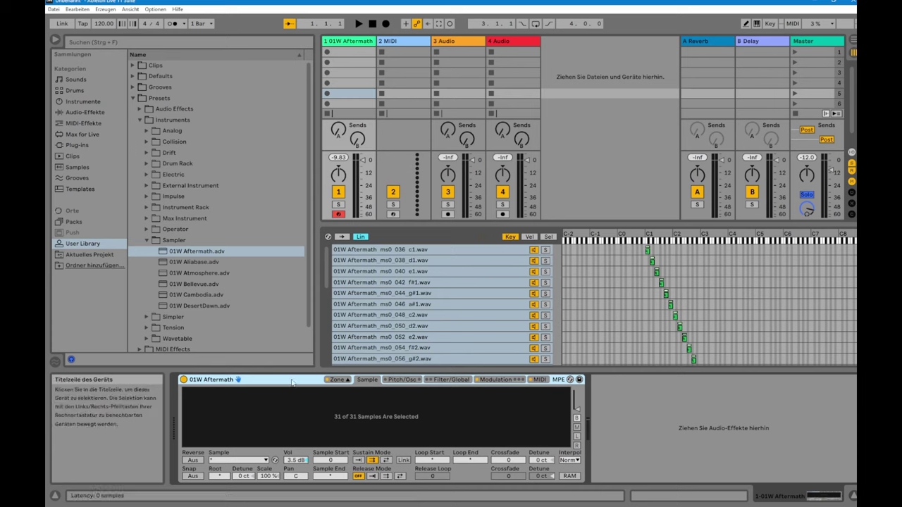
Review the Aftermath Sampler's pitch/oscillator and filter/global settings, then switch on the filter envelope
click(403, 380)
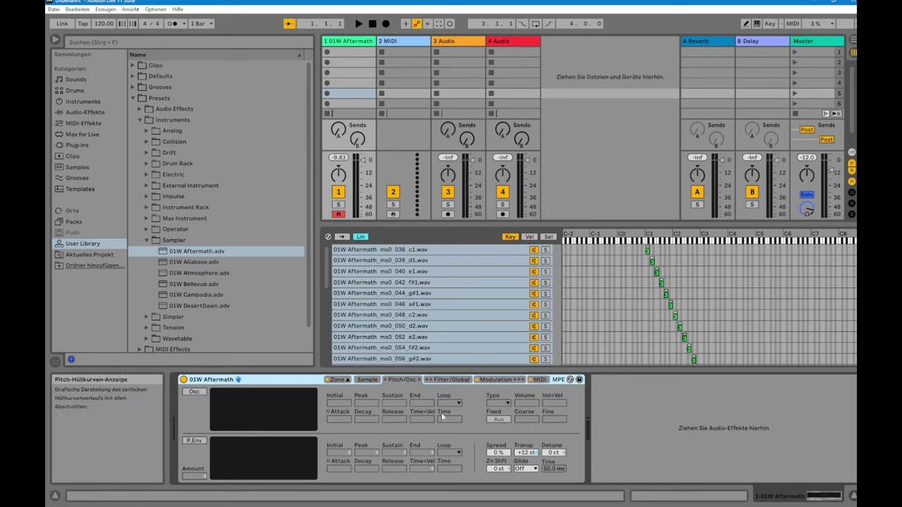
click(446, 380)
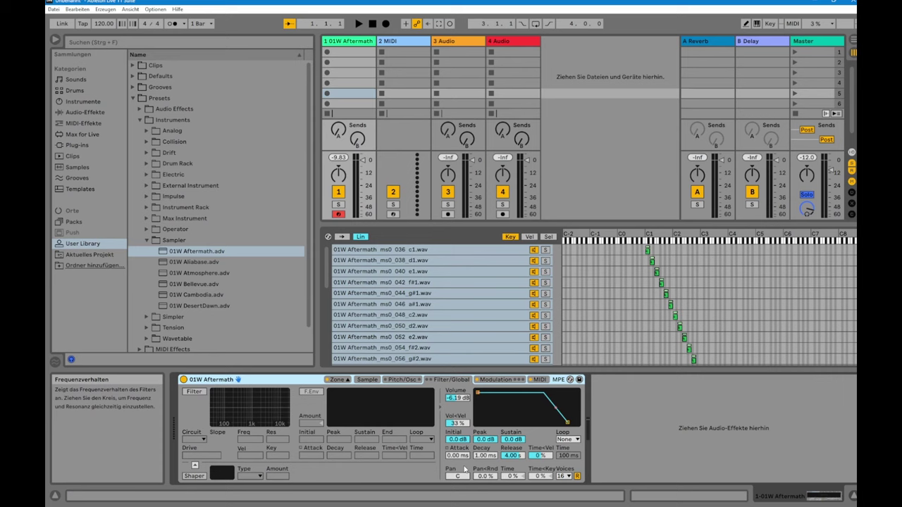
click(366, 380)
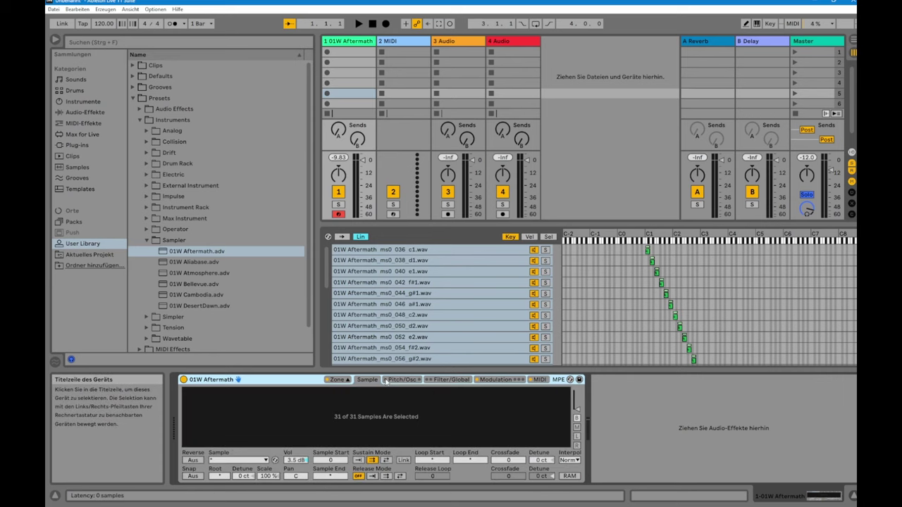
click(412, 380)
click(444, 380)
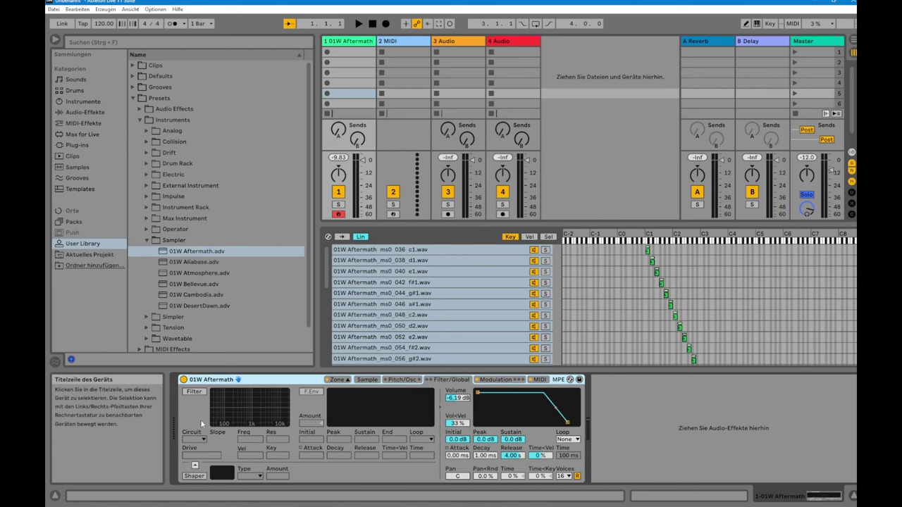
click(311, 392)
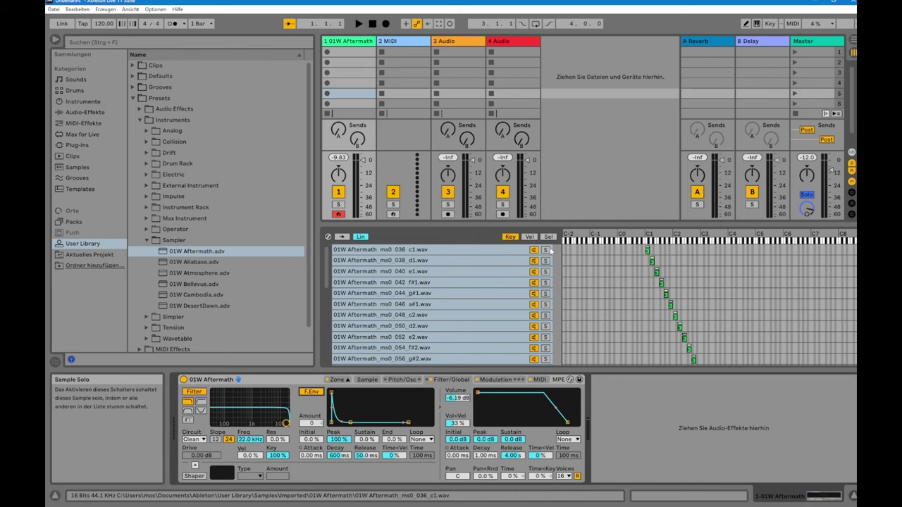
Switch on the pitch envelope, check the modulation settings, and return to the Sample page with zones hidden
click(403, 380)
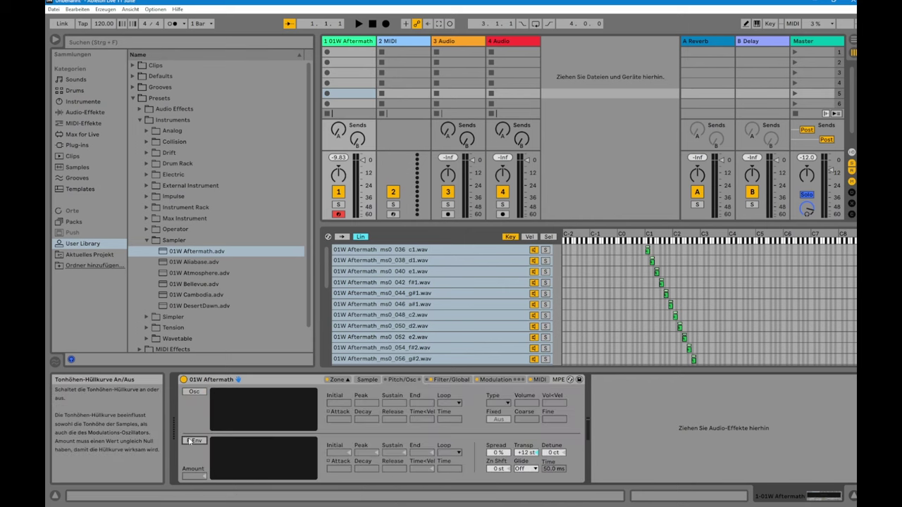
click(193, 440)
click(505, 380)
click(367, 380)
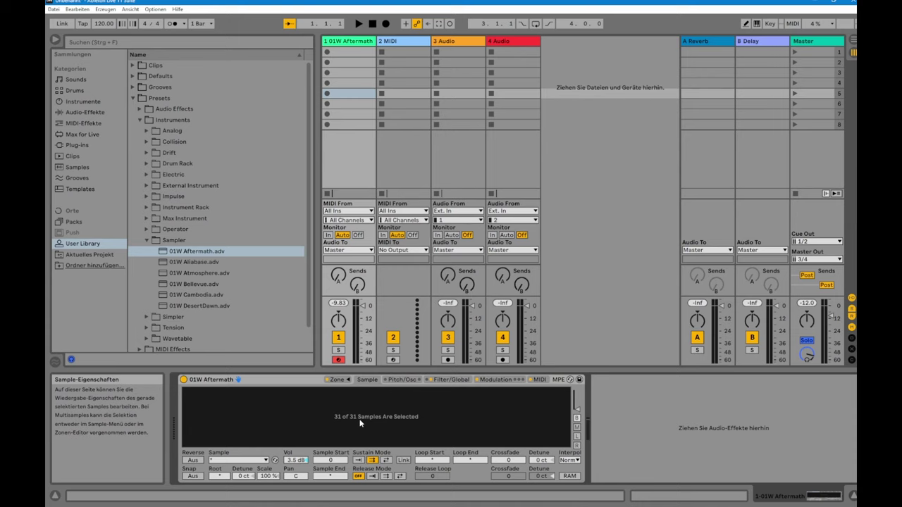
Load 01W Atmosphere onto track 1, curve its volume release to a 65% slope, and return to ConvertWithMoss
double_click(196, 274)
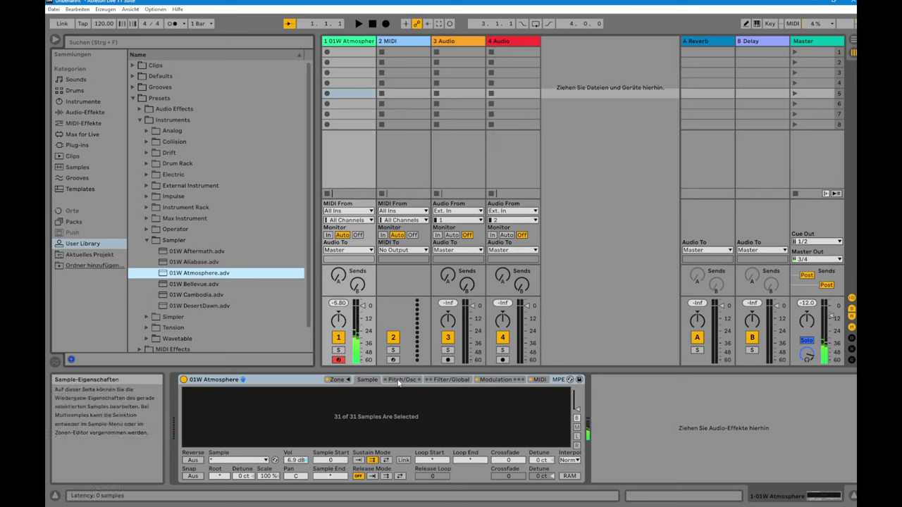
click(436, 379)
click(436, 379)
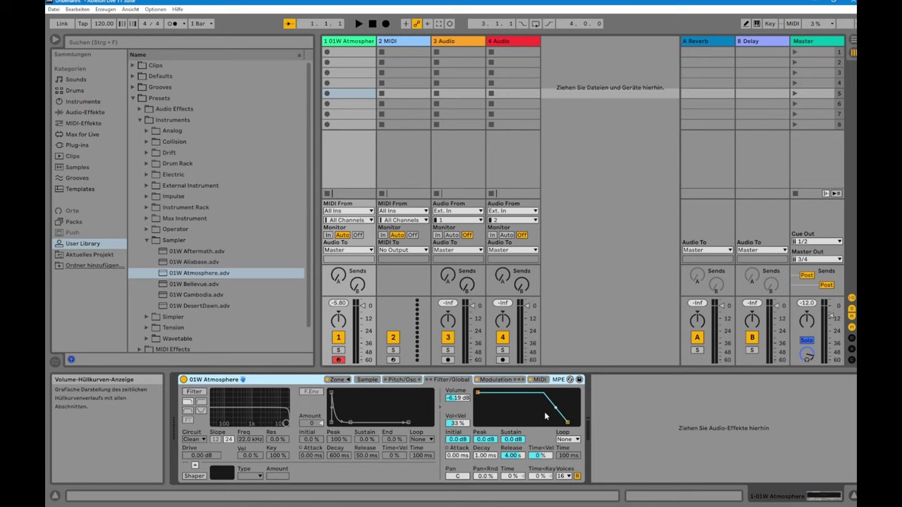
mouse_move(556, 411)
mouse_down()
mouse_move(556, 420)
mouse_move(556, 394)
mouse_move(556, 418)
mouse_up()
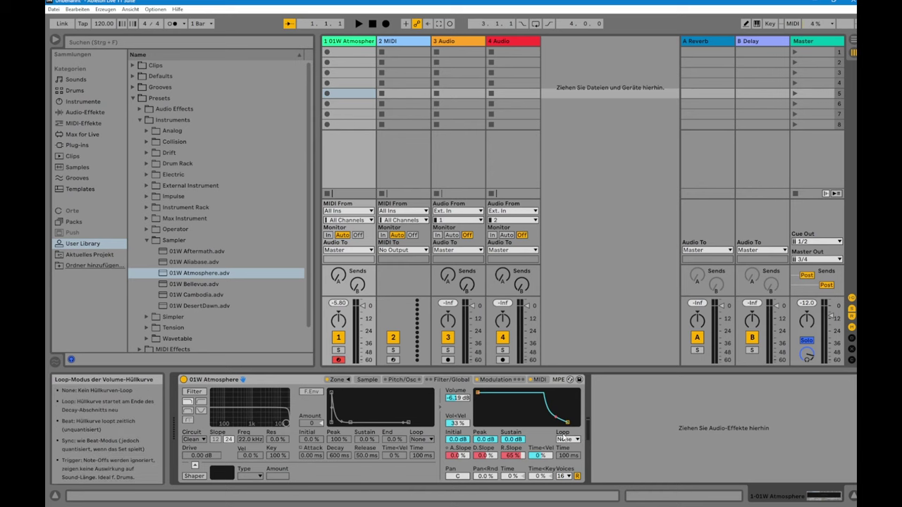
key(alt+Tab)
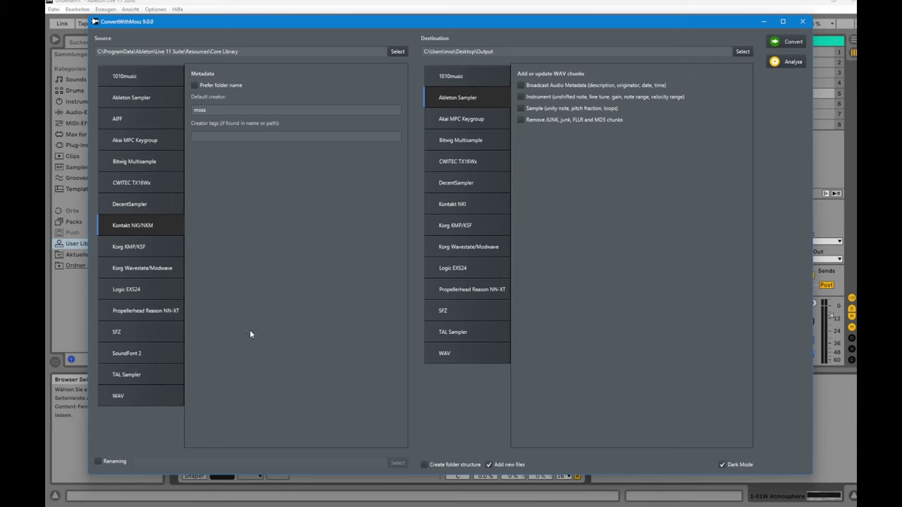
Confirm the Core Library source path, choose SFZ as output, run a trial conversion, and close its log
click(280, 50)
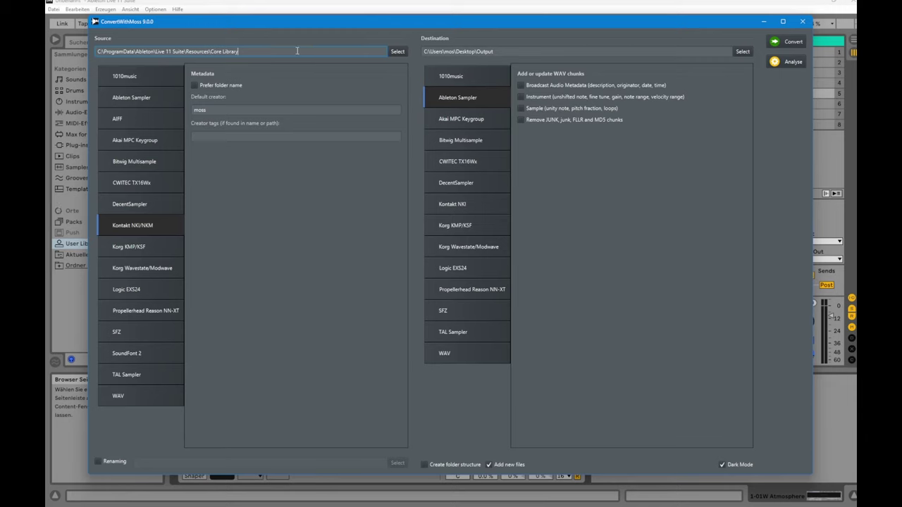
click(478, 310)
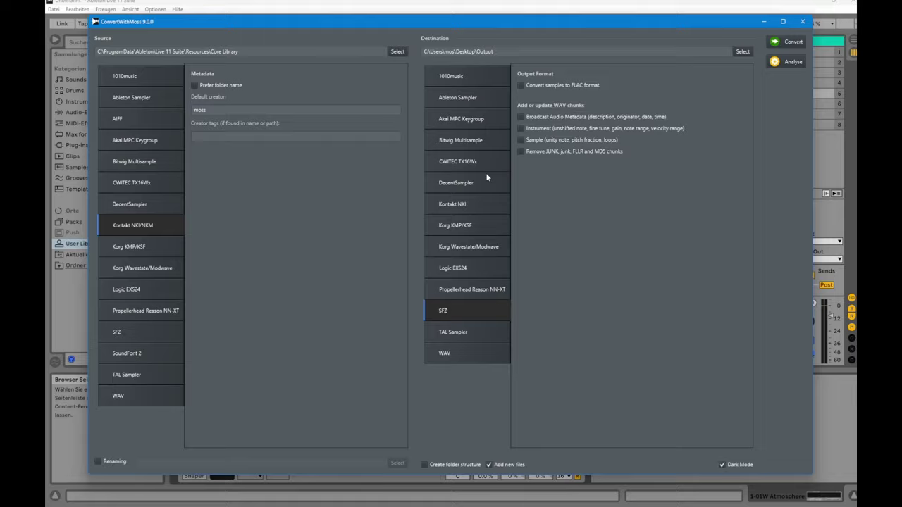
click(787, 42)
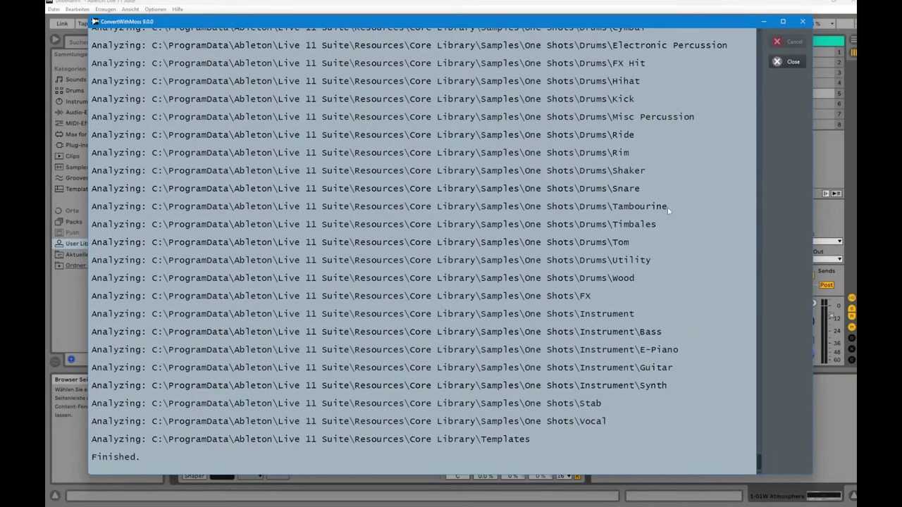
click(787, 61)
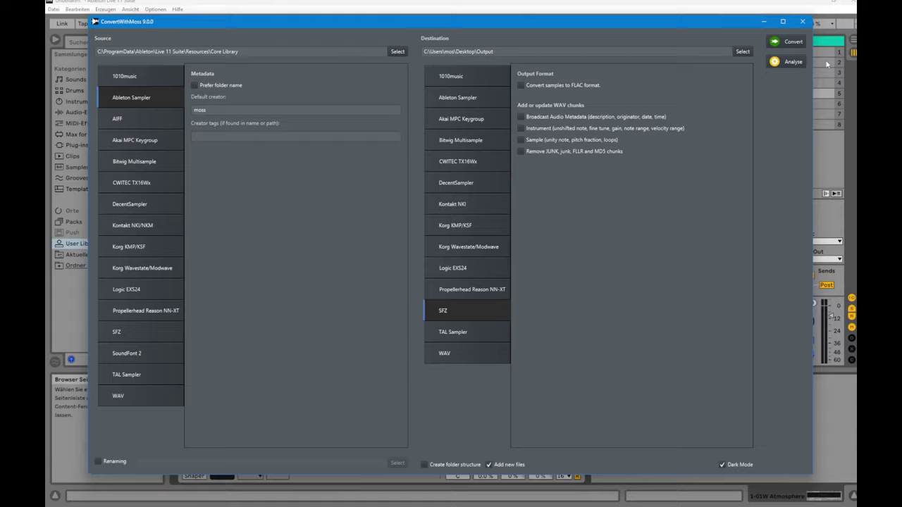
Convert the Core Library presets to SFZ, inspect the AIFF 'sowt' compression errors, and close the log
click(788, 43)
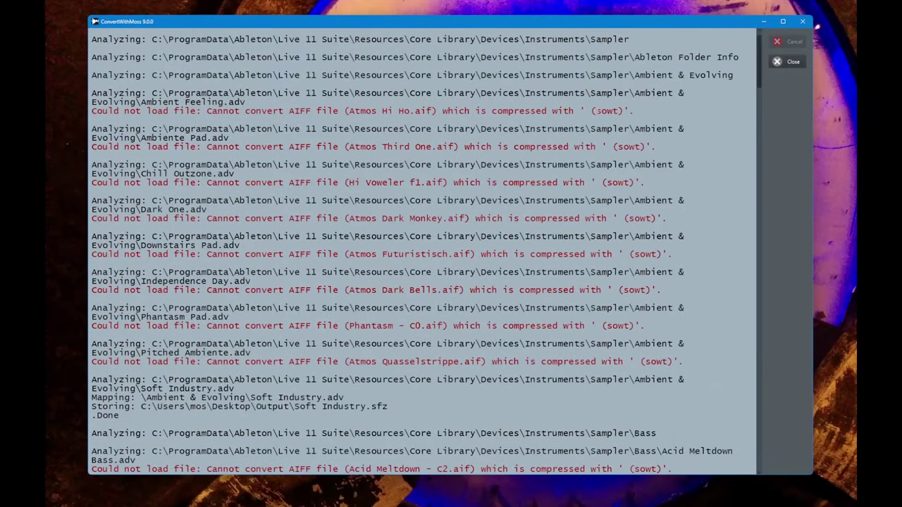
double_click(606, 111)
click(499, 126)
click(785, 61)
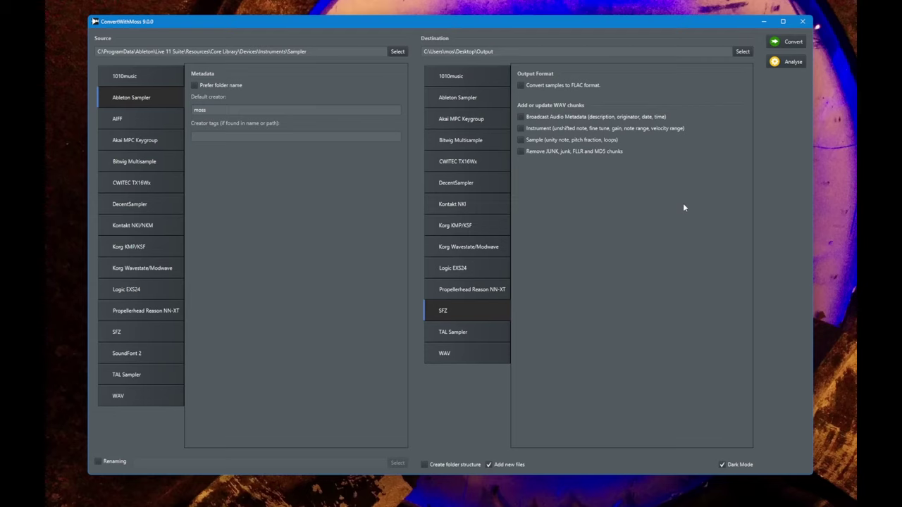